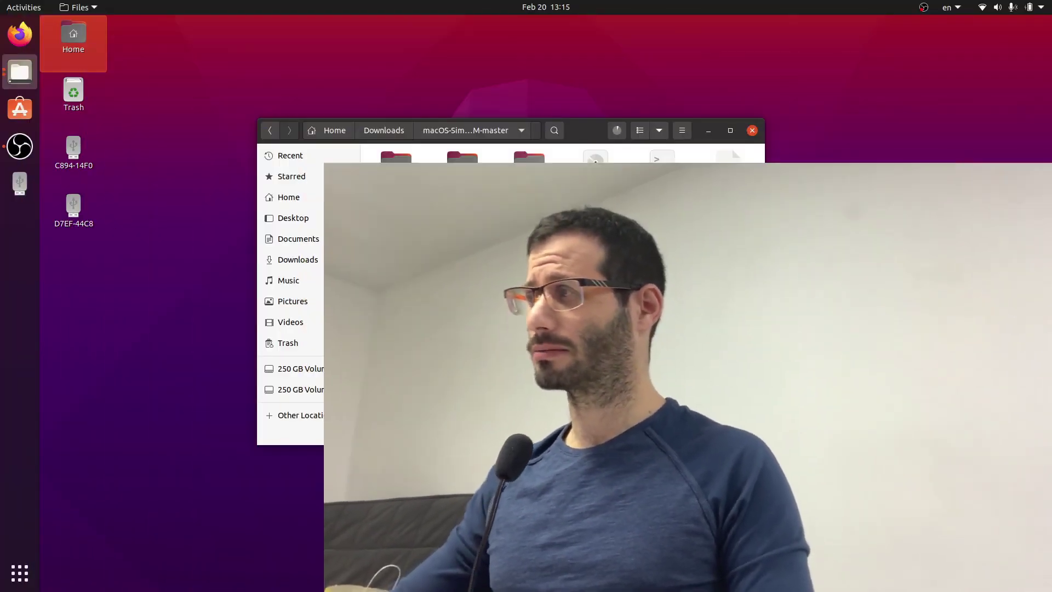
- In a new Terminal, run 'sudo apt install virt-manager'; it is already the newest version
key("super")
type("terminal")
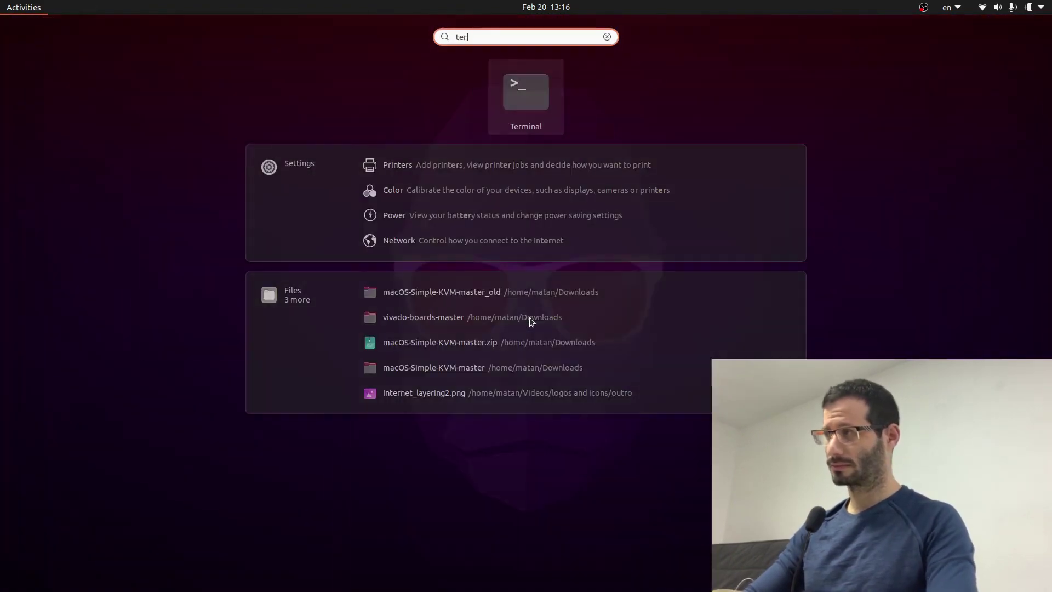
key("Return")
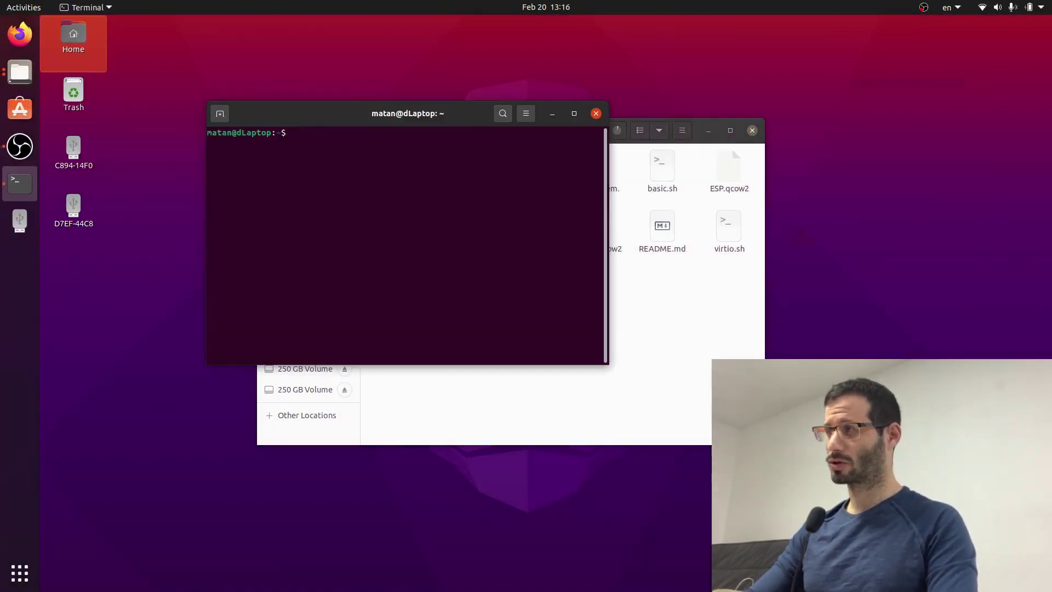
type("sudoapt install virt-manager")
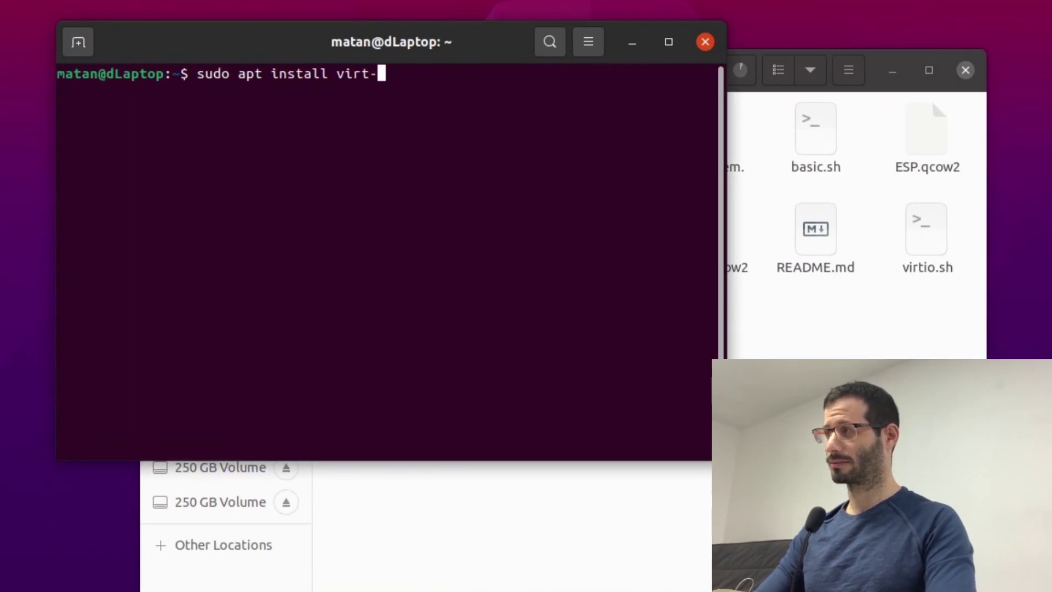
key("Return")
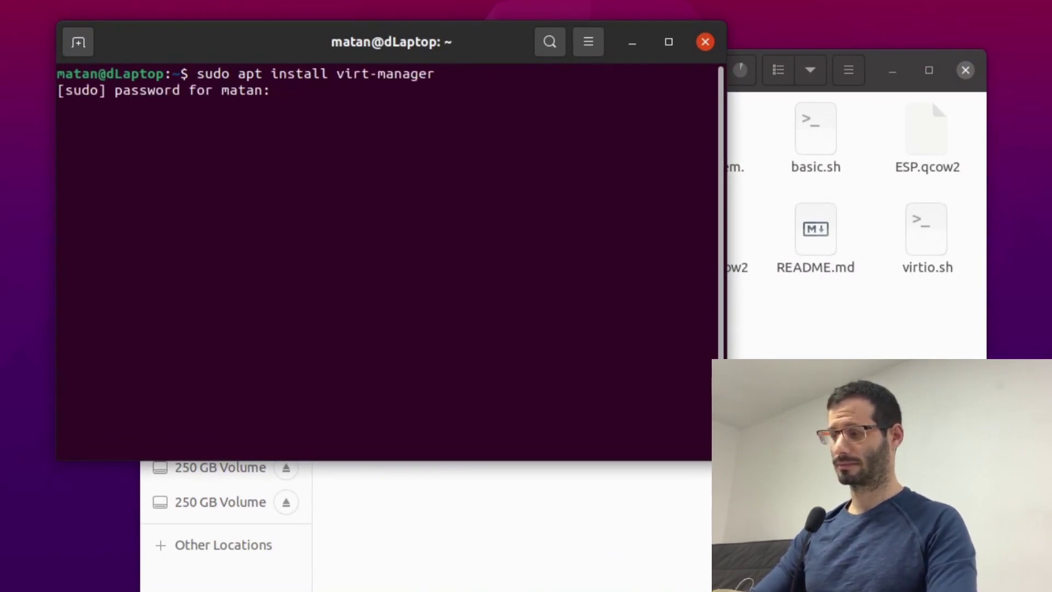
key("Return")
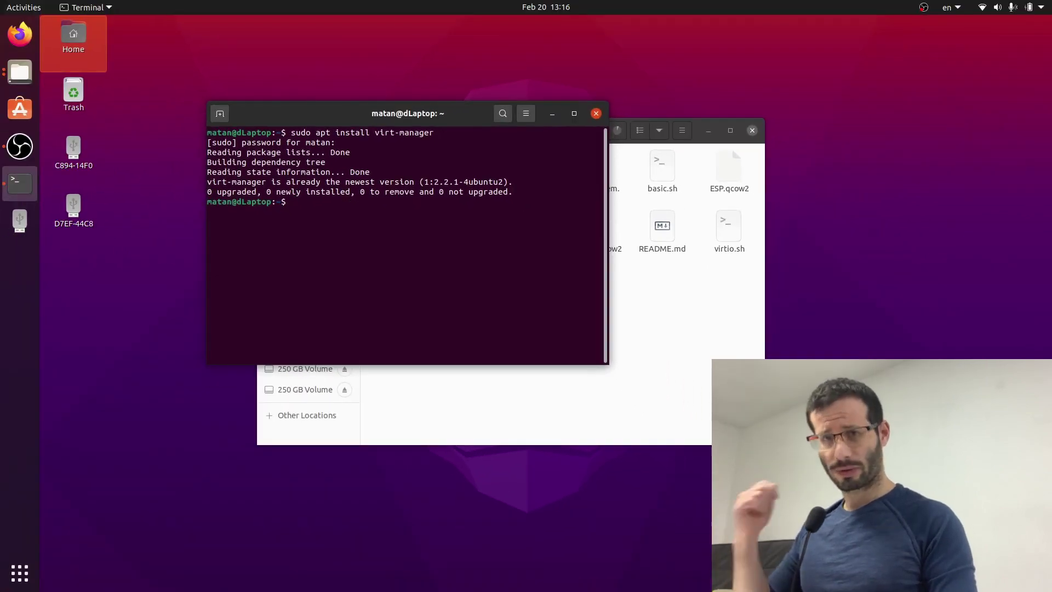
- Launch Virtual Machine Manager from an Activities search for 'virt'
key("super")
type("vi")
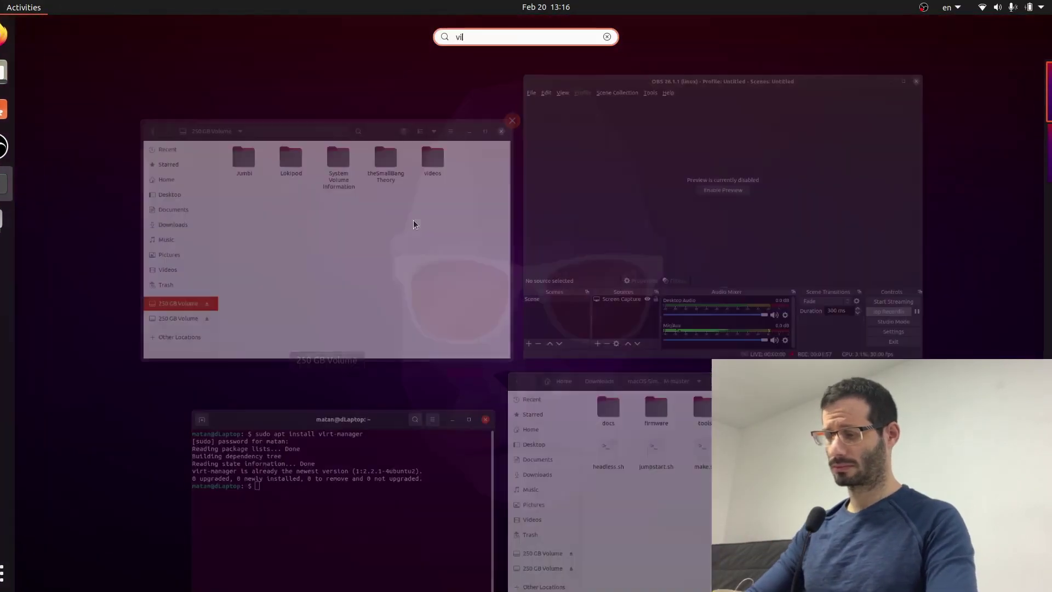
type("rt")
key("Return")
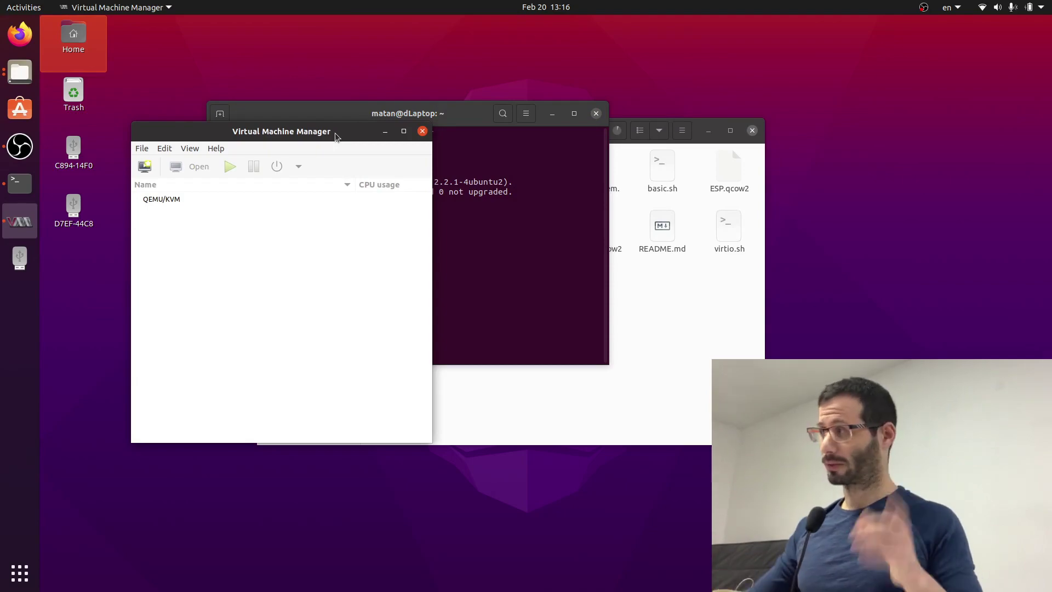
- Open README.md in Text Editor, then open a terminal in the macOS-Simple-KVM-master folder
left_click(721, 355)
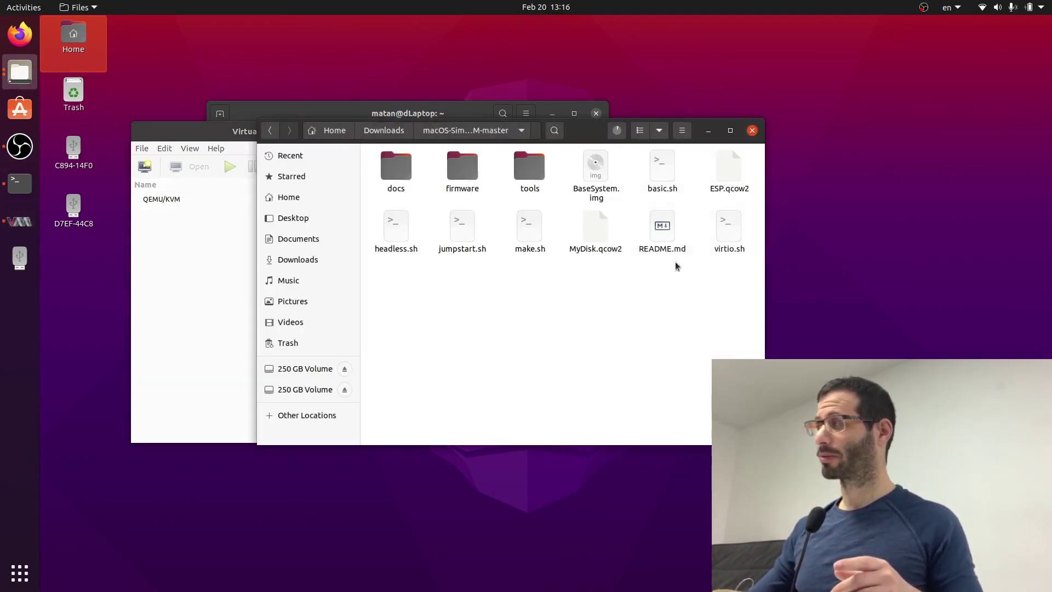
double_click(661, 232)
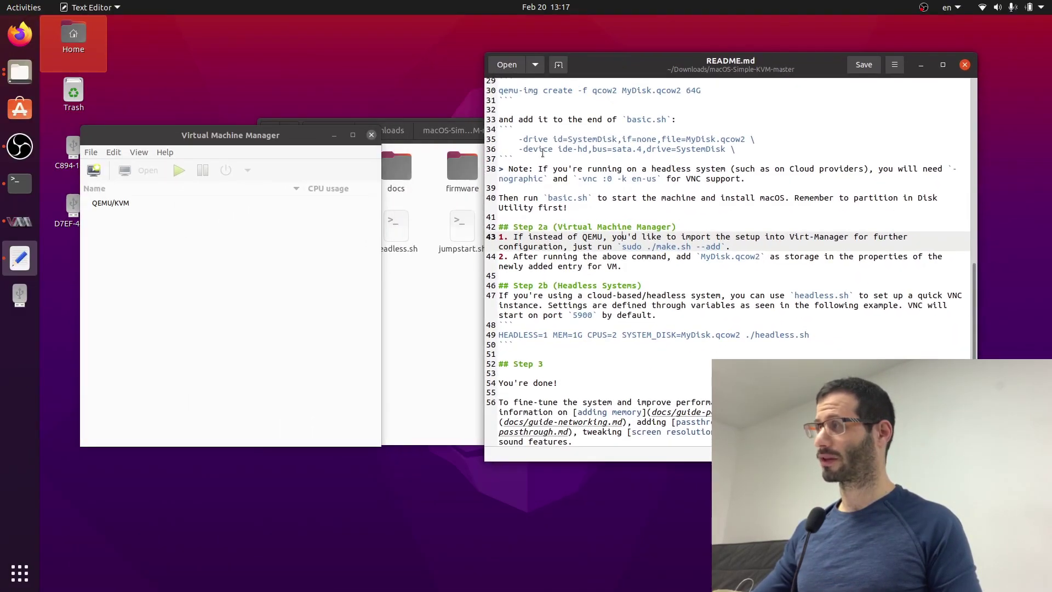
left_click(425, 294)
right_click(428, 270)
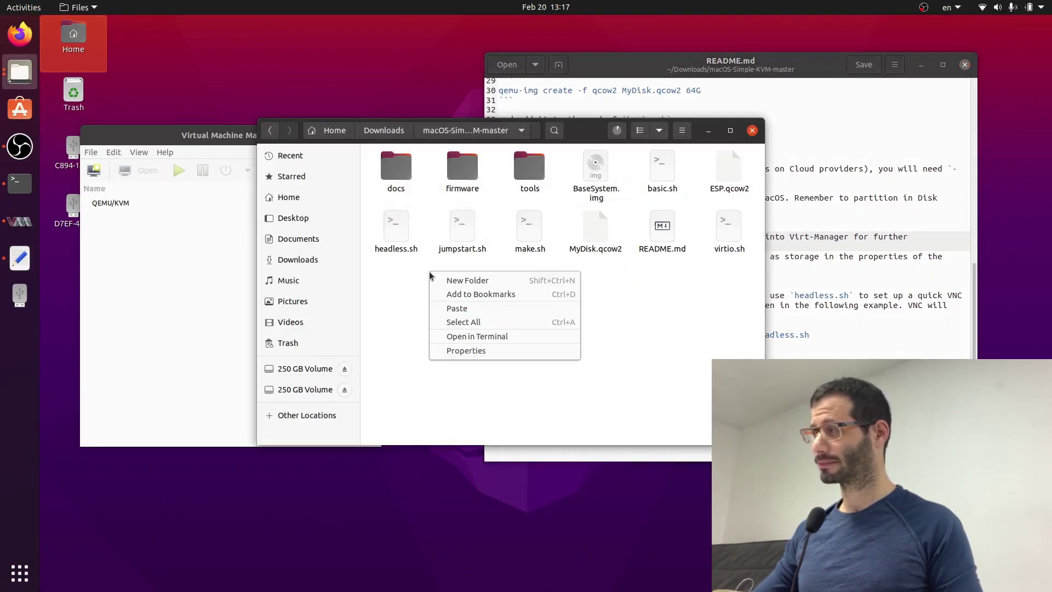
left_click(457, 335)
type("s")
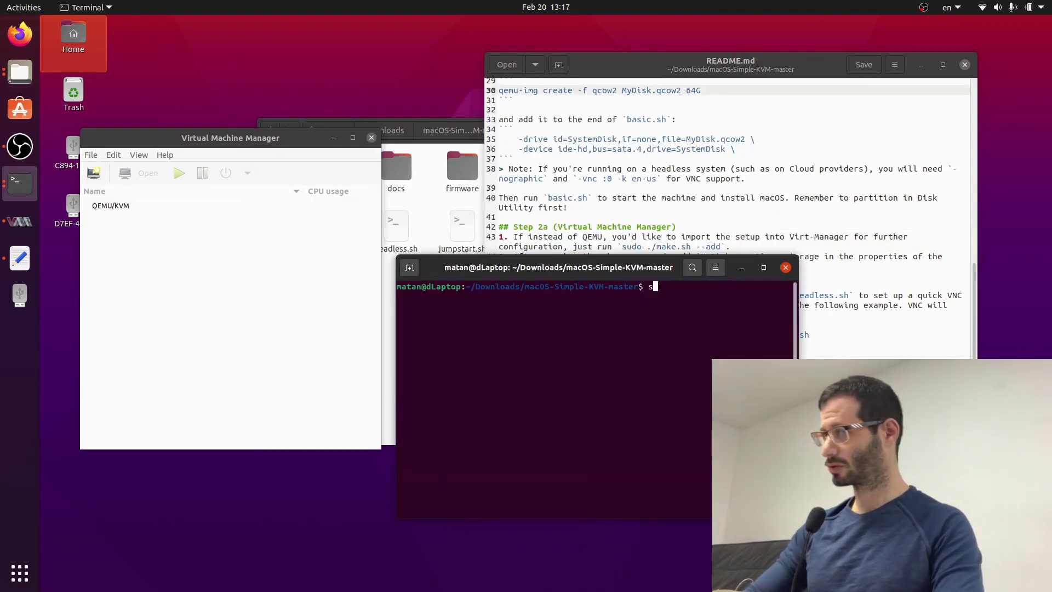
type("udo ")
type("./make.sh --add")
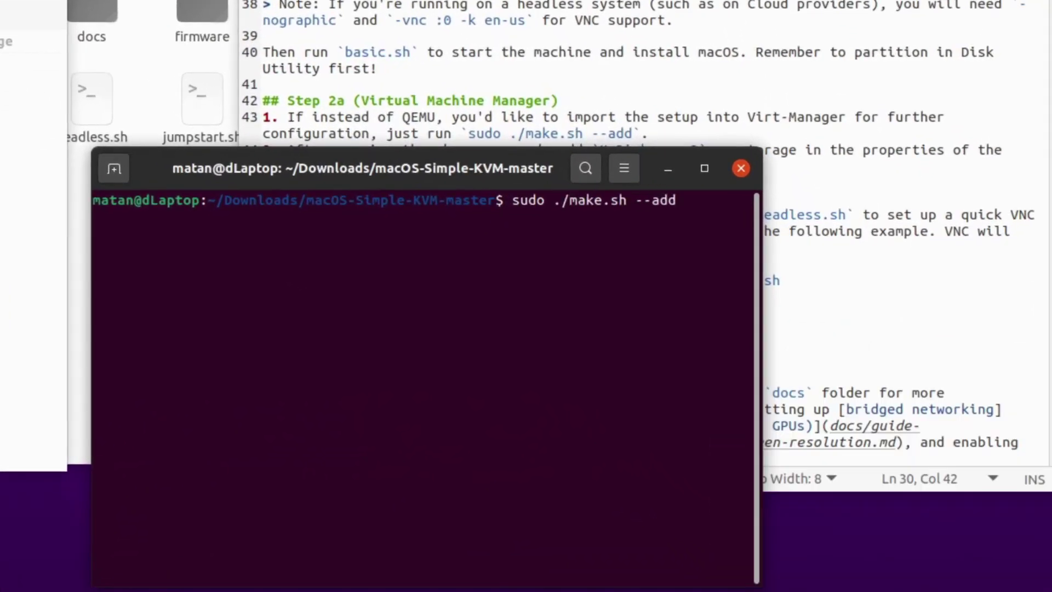
- Run 'sudo ./make.sh --add' and select the new shut-off macOS-Simple-KVM machine
key("Return")
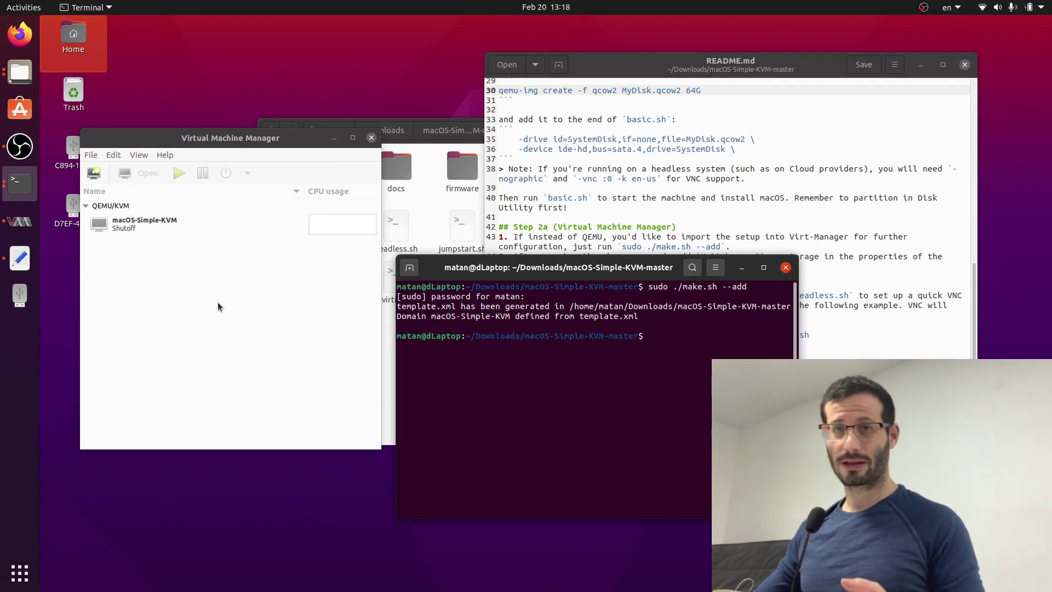
left_click(172, 231)
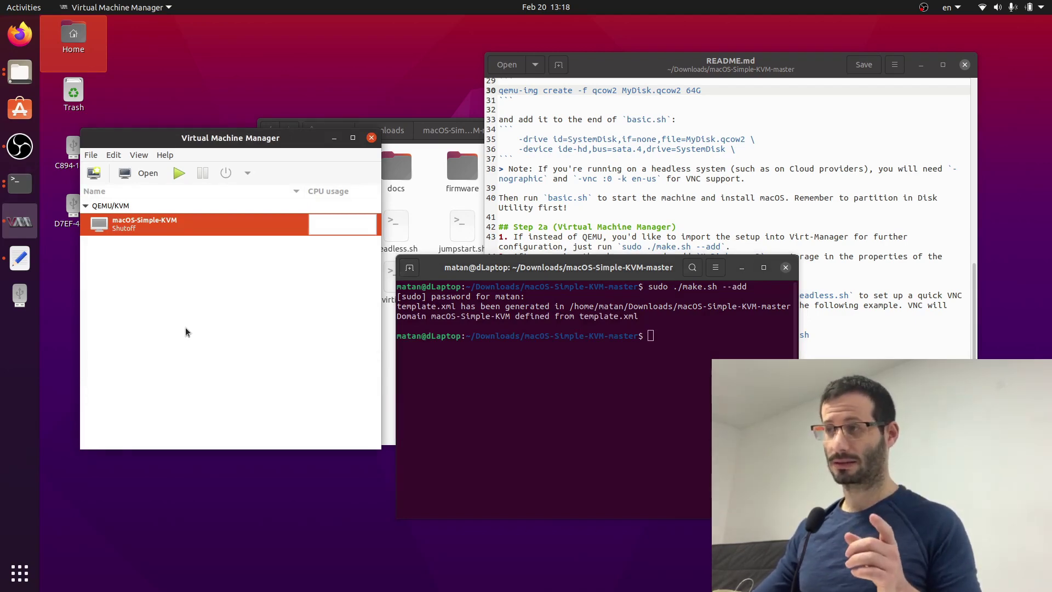
- Open macOS-Simple-KVM's hardware details, inspect both SATA disks, and begin adding Storage hardware
double_click(187, 226)
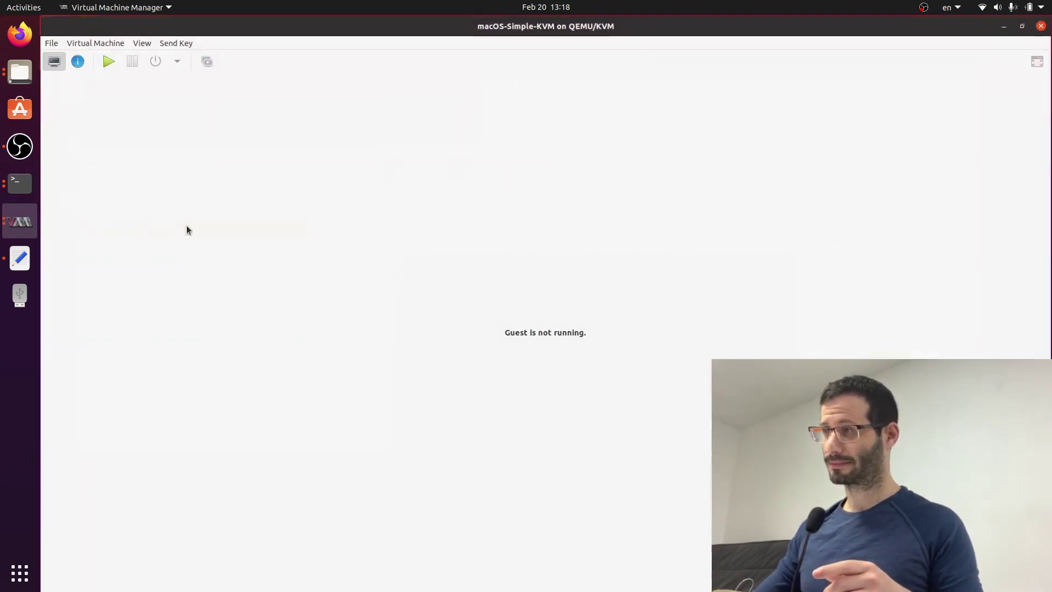
left_click(77, 61)
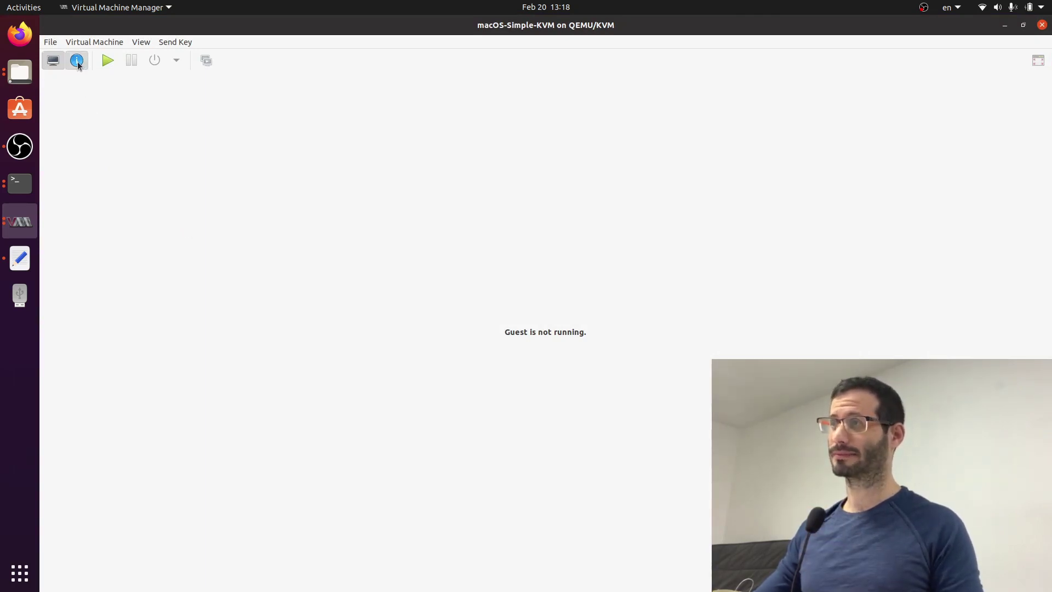
left_click(77, 61)
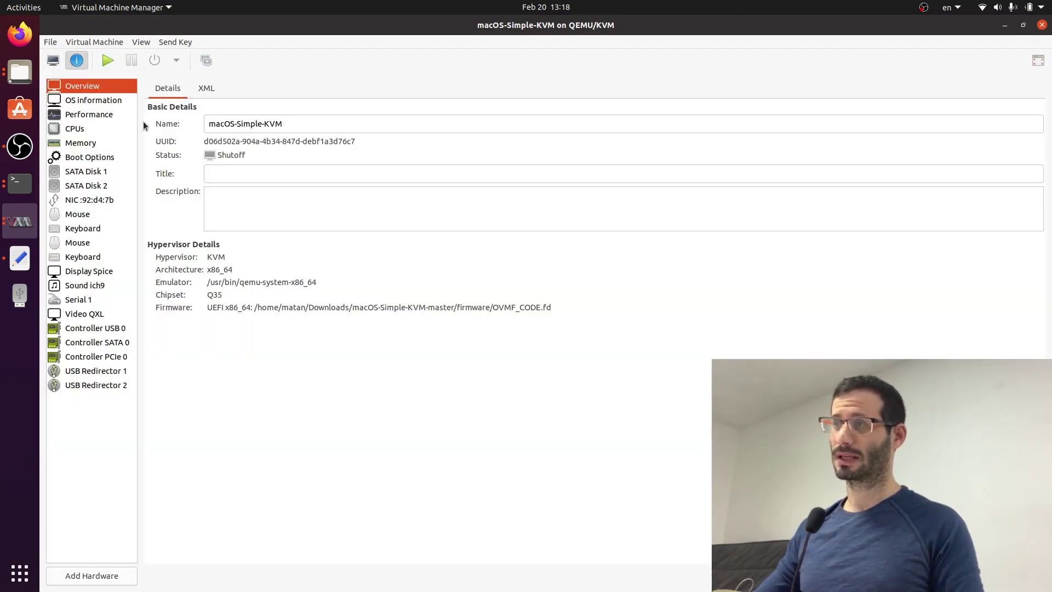
left_click(85, 171)
left_click(85, 186)
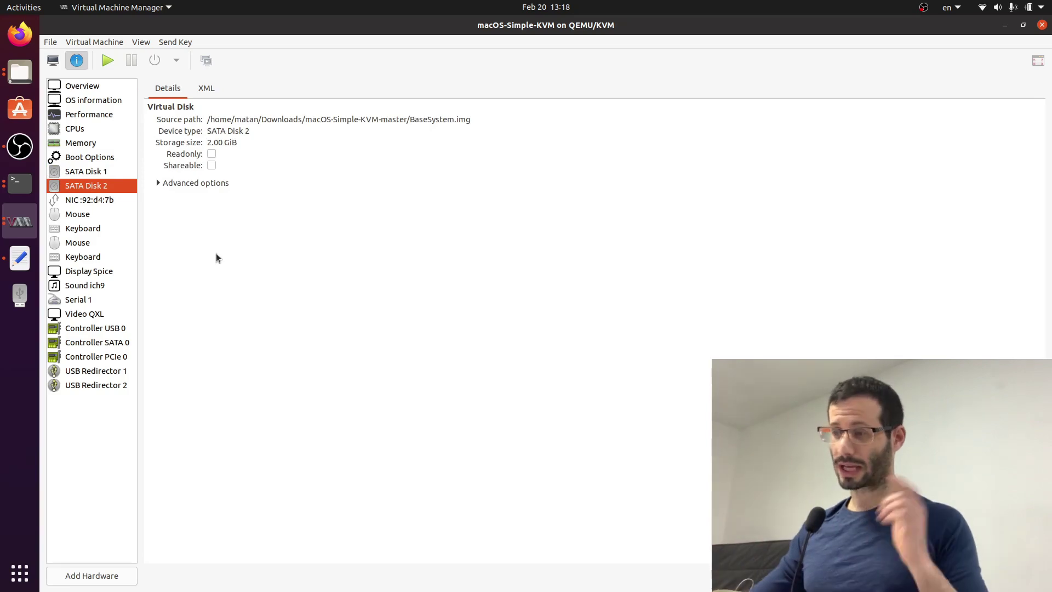
left_click(91, 575)
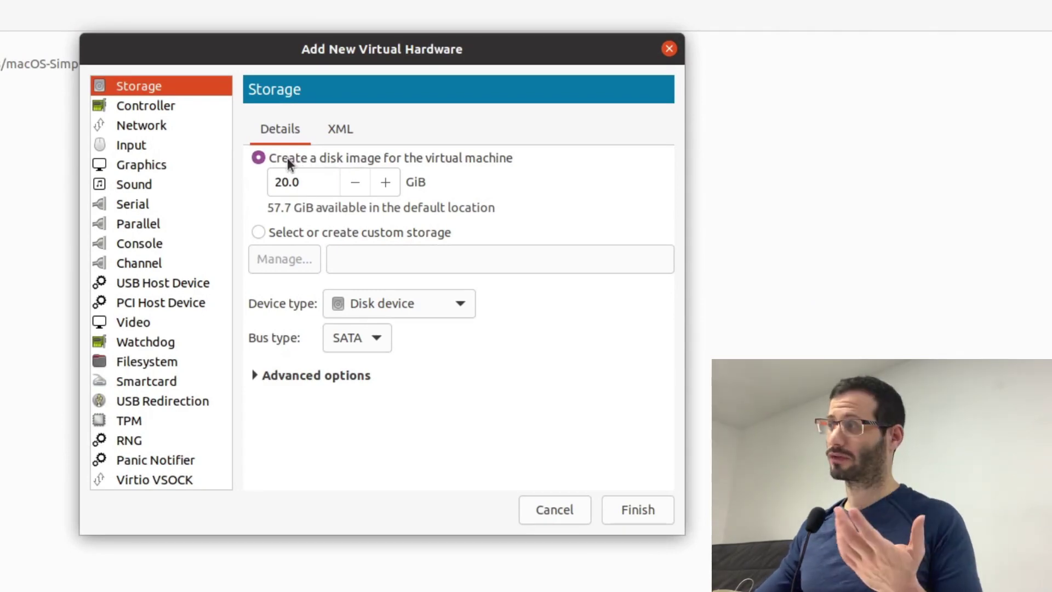
- Add Downloads/macOS-Simple-KVM-master/MyDisk.qcow2 as custom storage for the machine
left_click(276, 232)
left_click(284, 258)
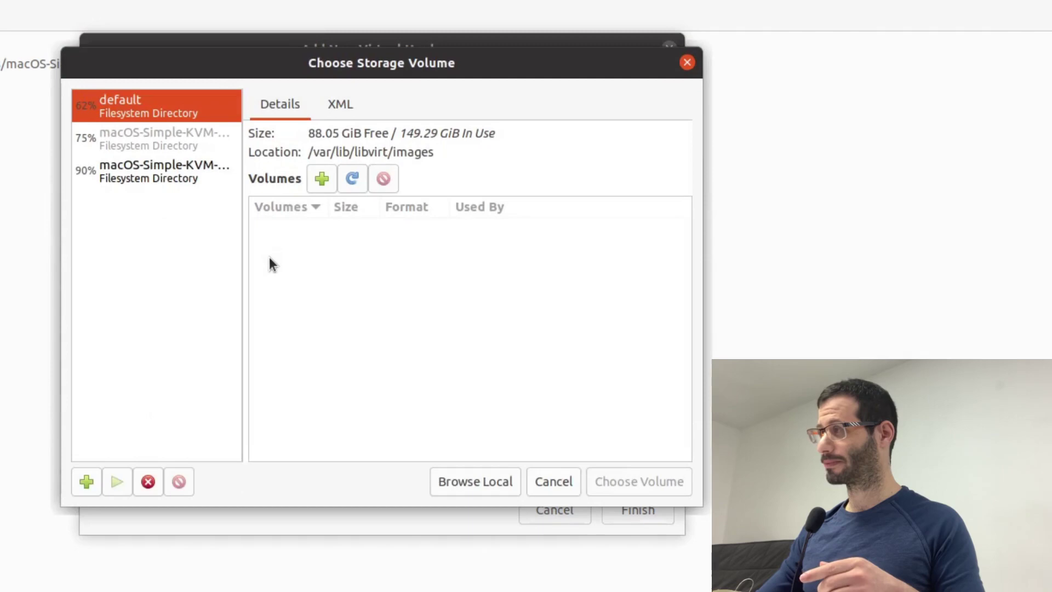
left_click(493, 486)
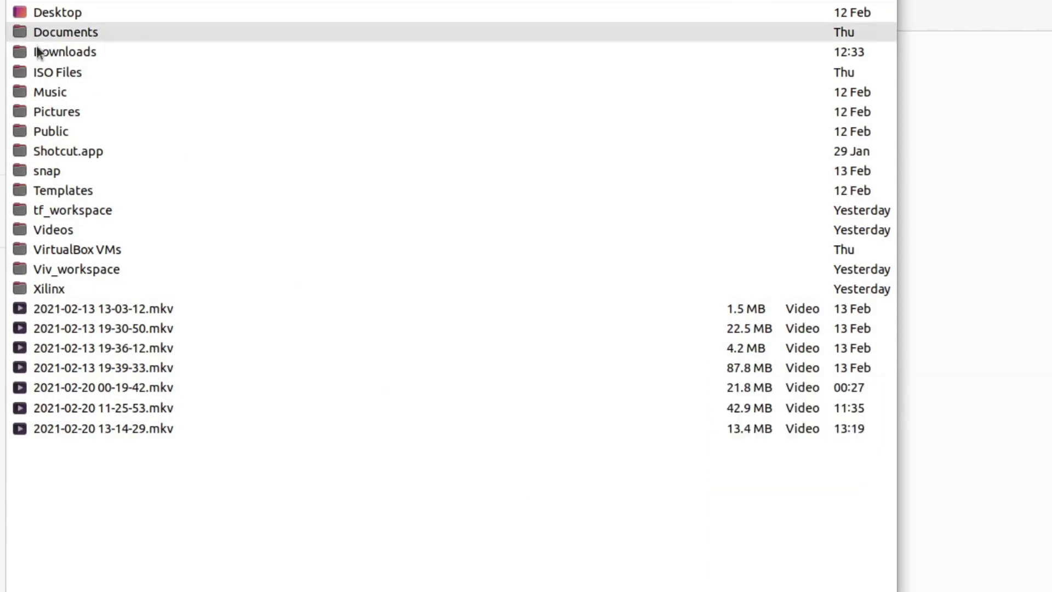
double_click(49, 52)
double_click(99, 13)
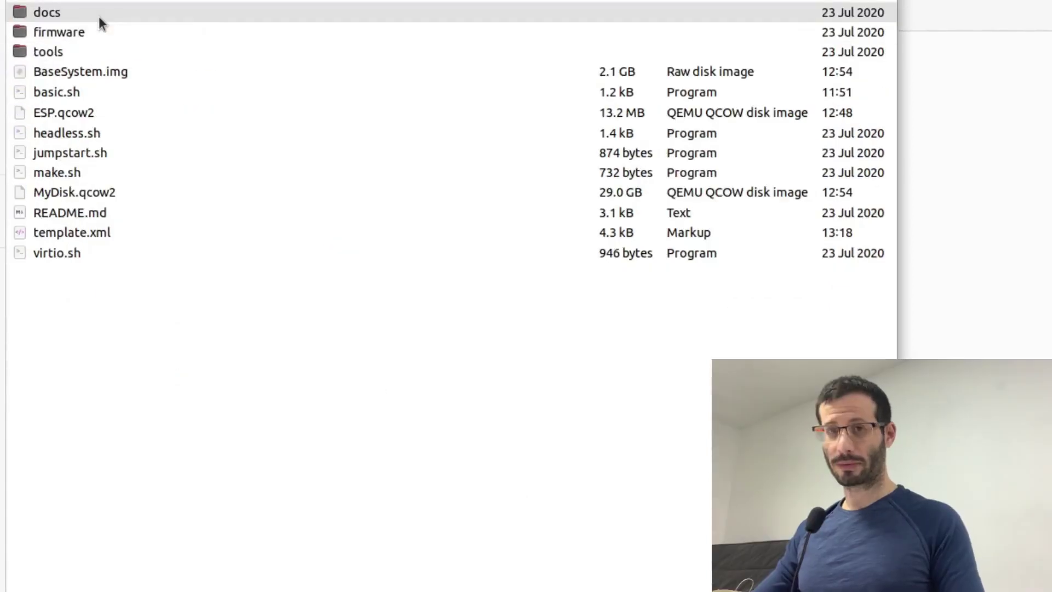
left_click(103, 191)
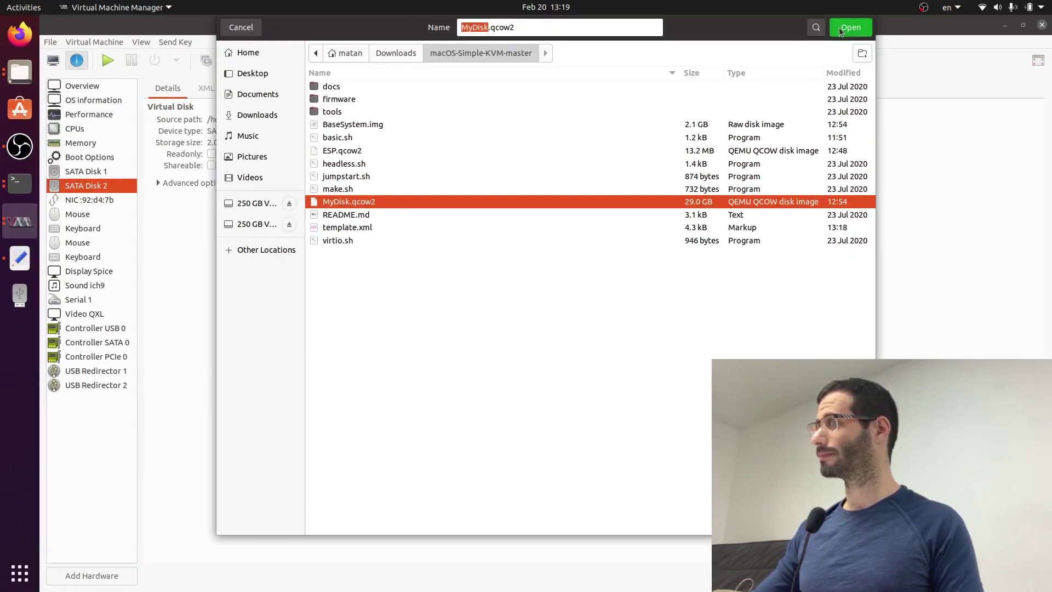
left_click(839, 29)
left_click(701, 403)
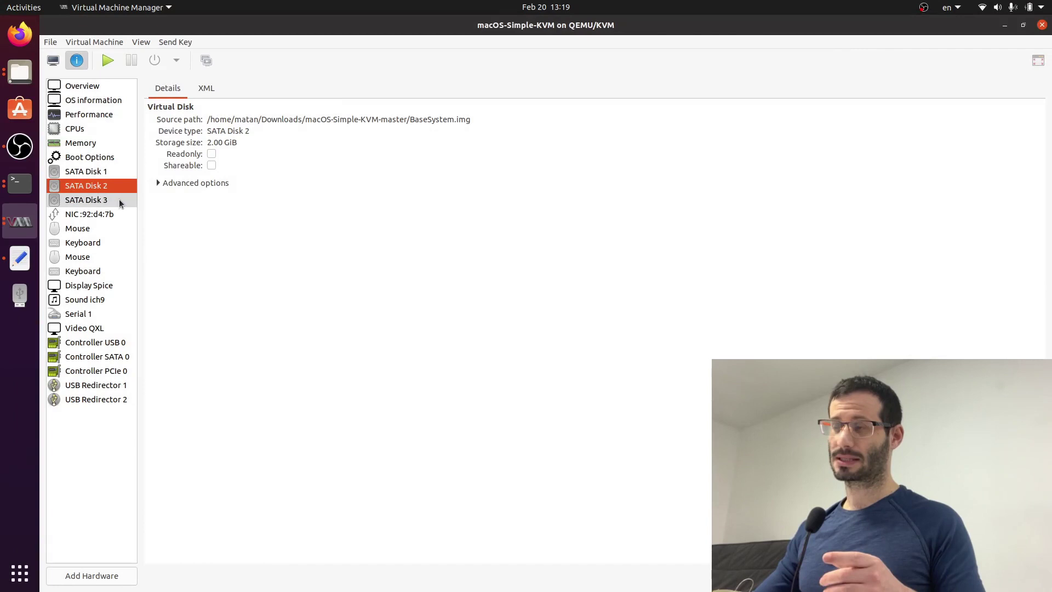
- Confirm SATA Disk 3 is the 35 GiB MyDisk.qcow2, then view the not-running console
left_click(119, 199)
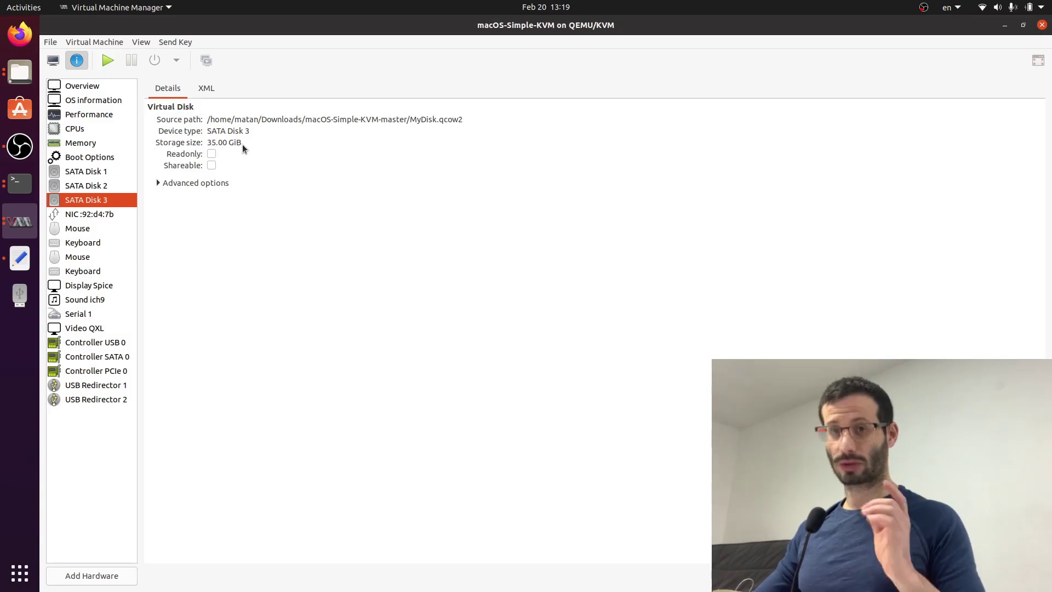
left_click(54, 60)
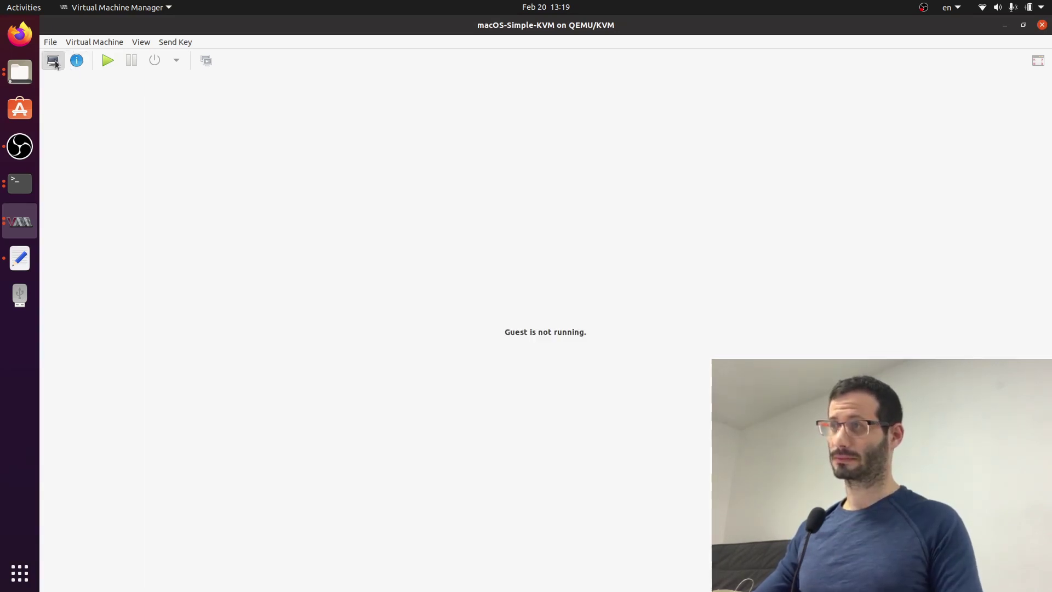
- Run the guest and choose 'Boot macOS from MainDisk' in the Clover menu
left_click(110, 61)
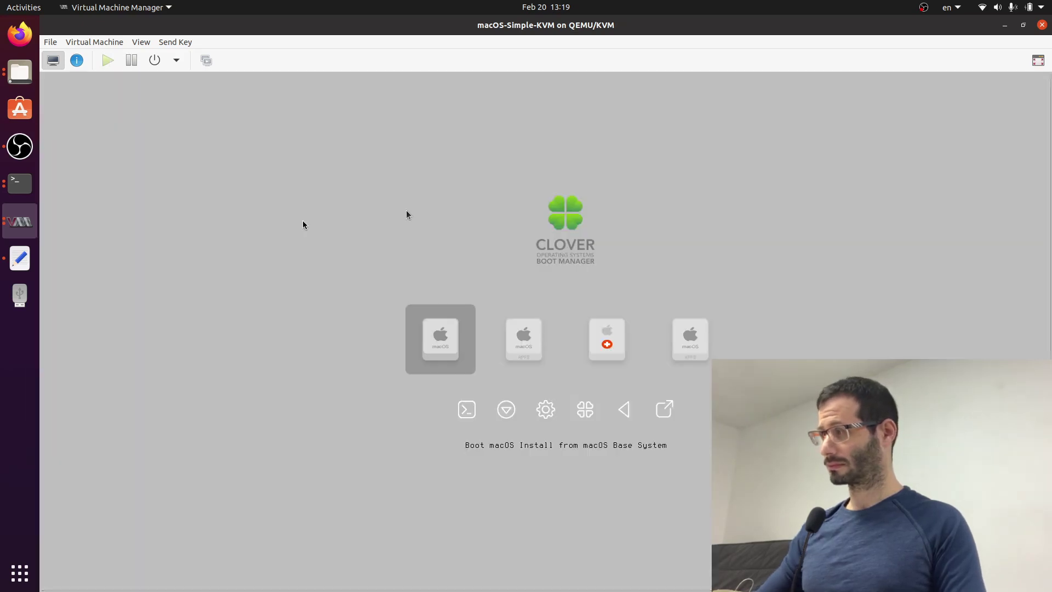
key("Right")
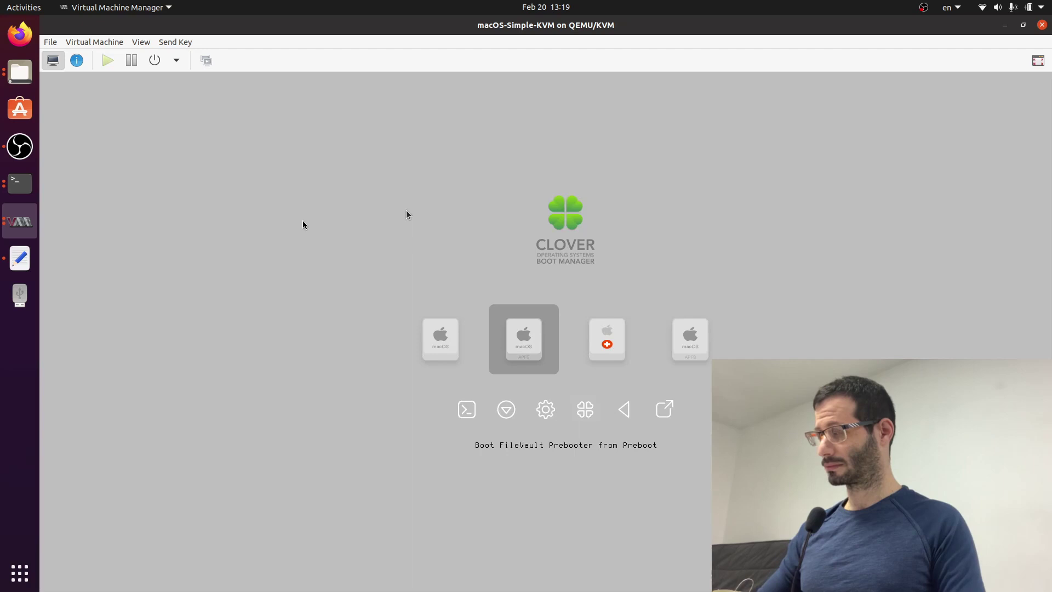
key("Right")
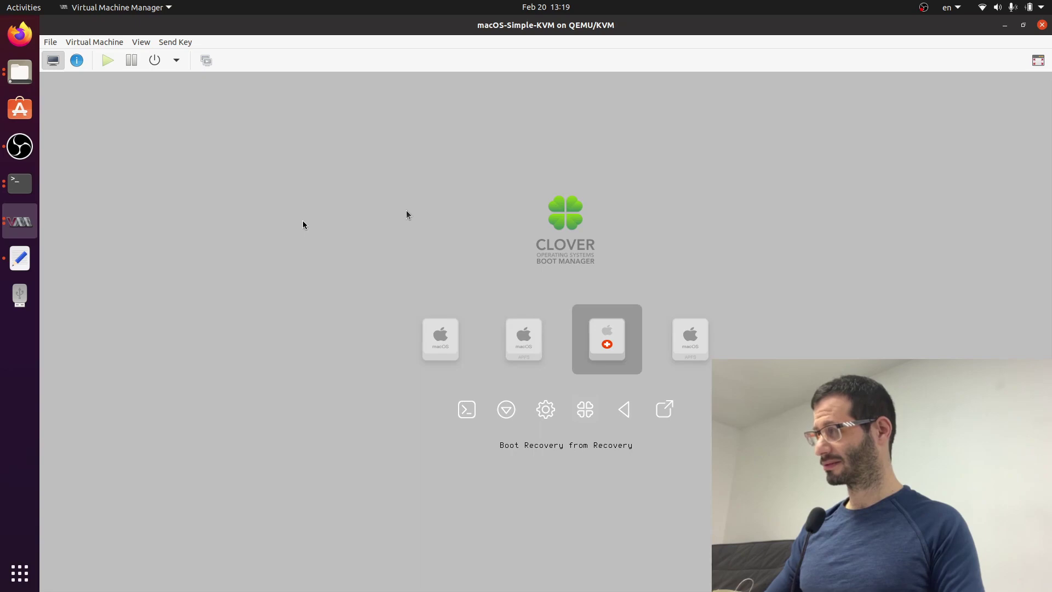
key("Right")
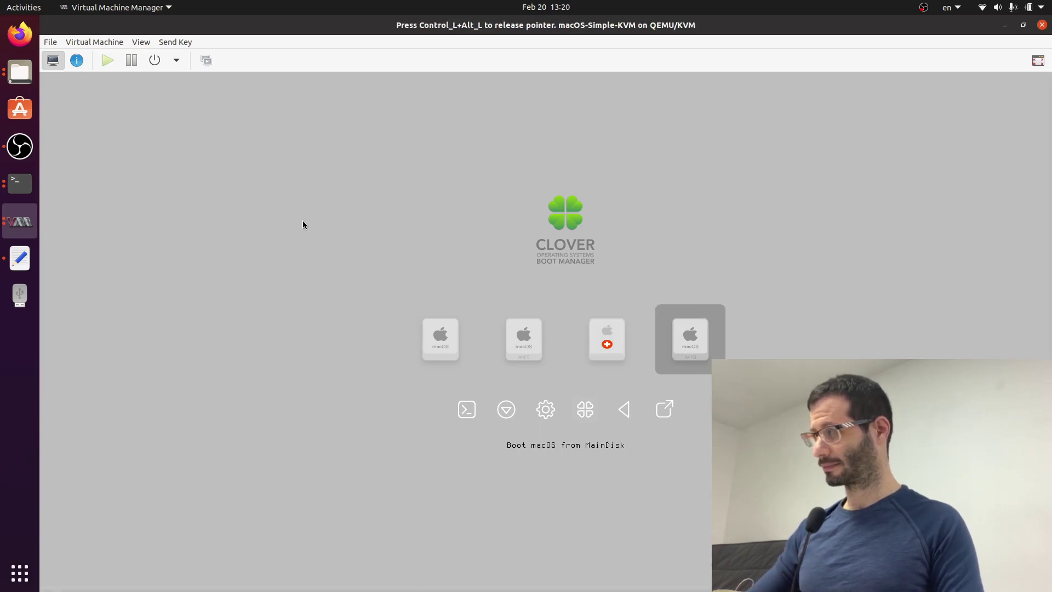
key("ctrl+alt")
key("Return")
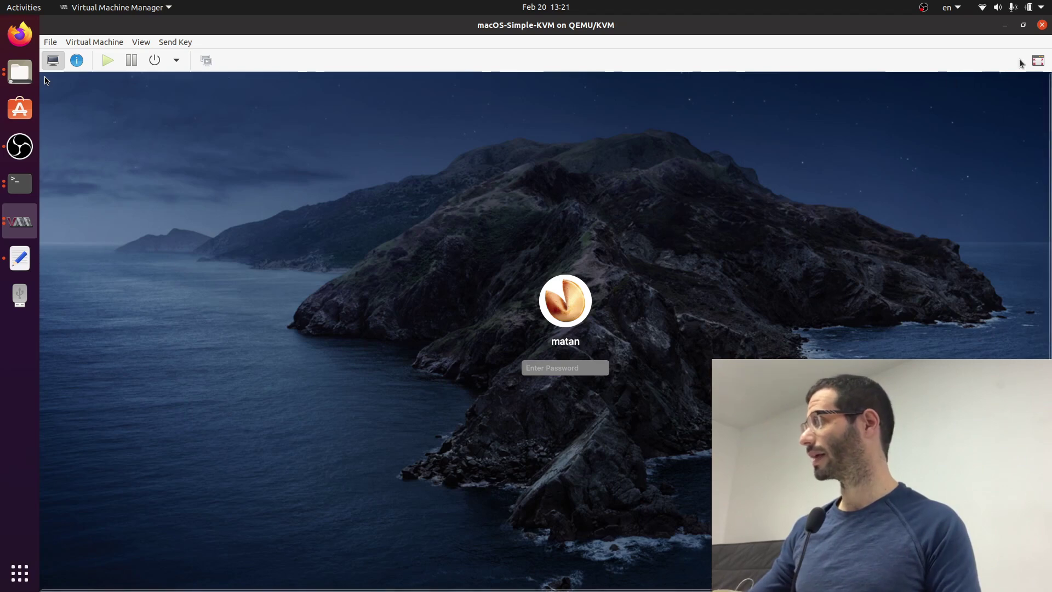
left_click(1037, 61)
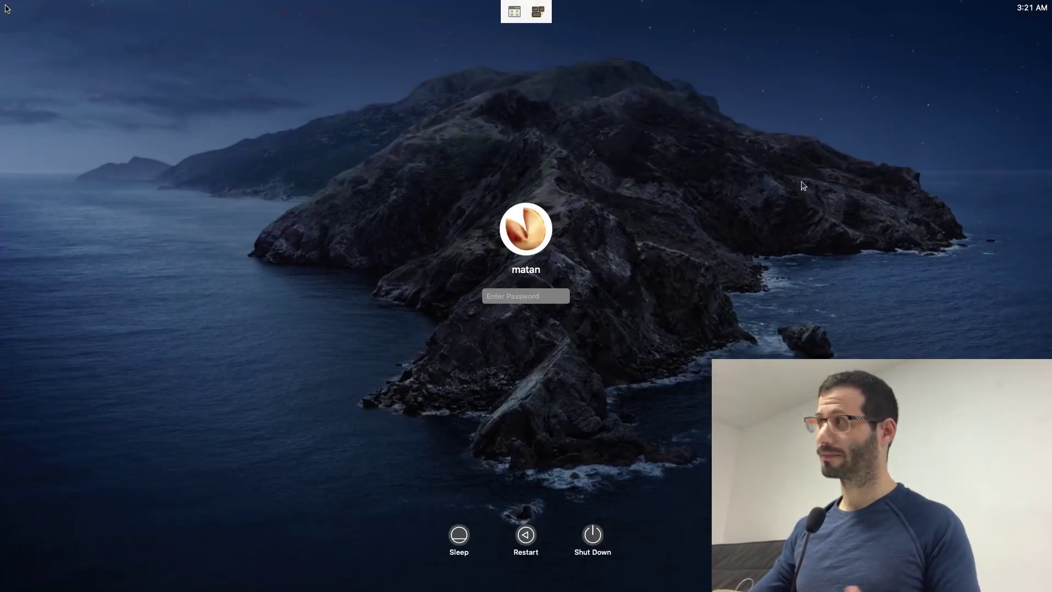
left_click(514, 11)
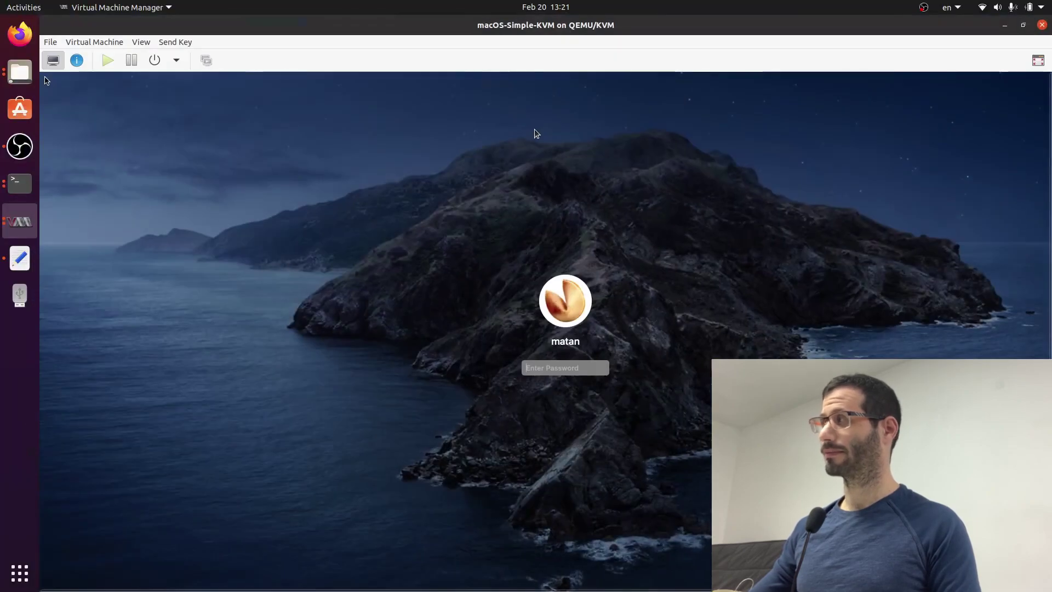
left_click(1037, 62)
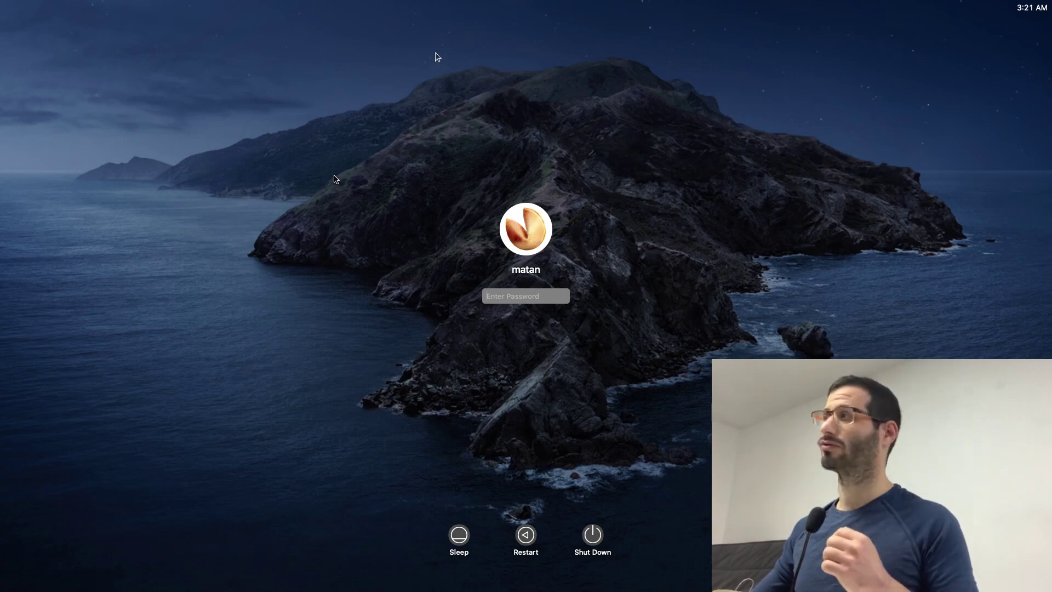
mouse_move(526, 2)
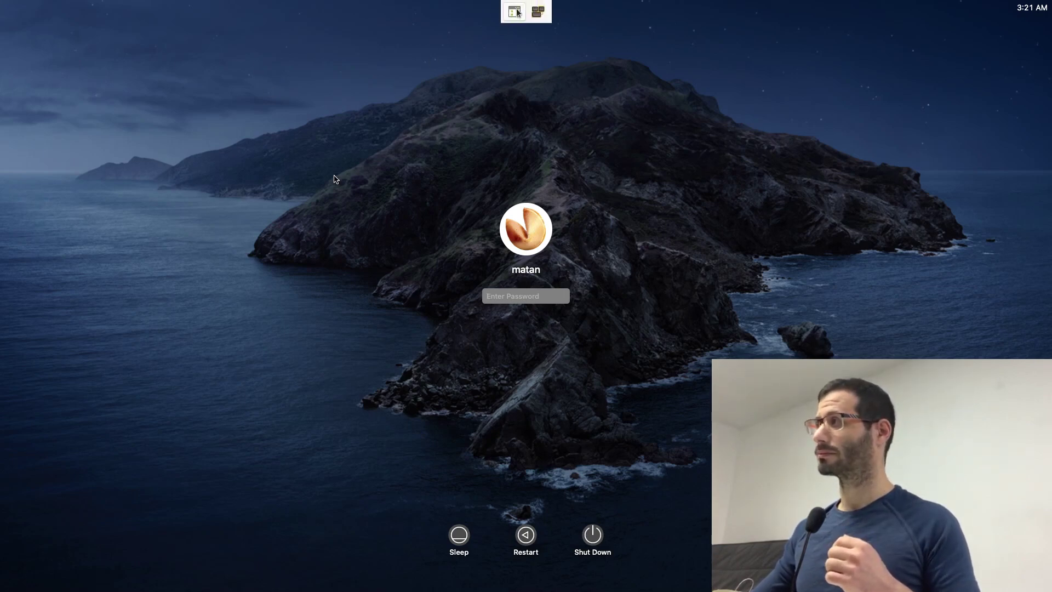
left_click(515, 11)
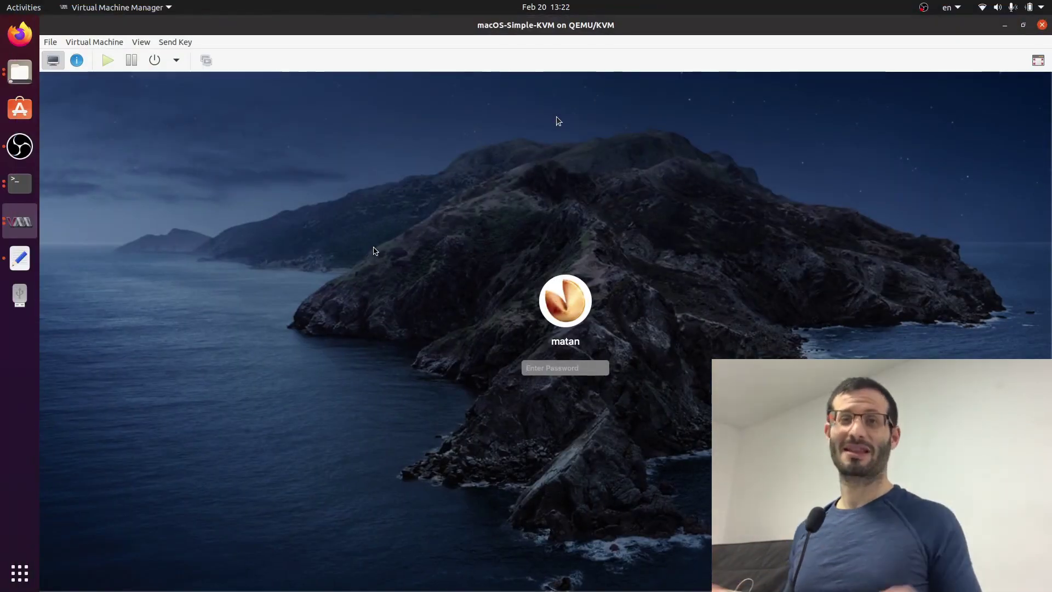